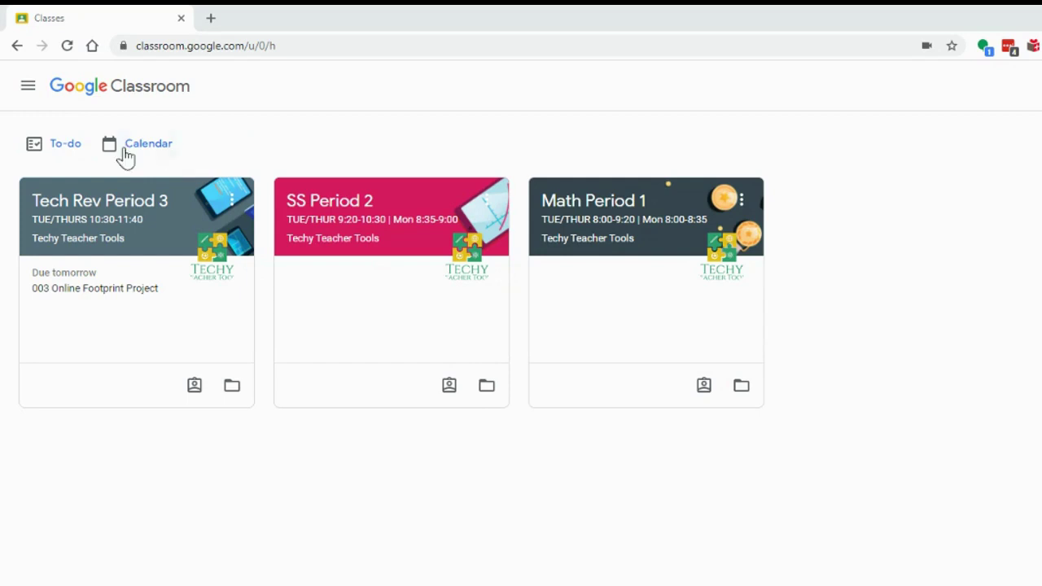
Step: Reorder the class cards as Math Period 1, SS Period 2, Tech Rev Period 3
{"action": "left_click", "coordinate": [28, 86]}
{"action": "left_click", "coordinate": [65, 91]}
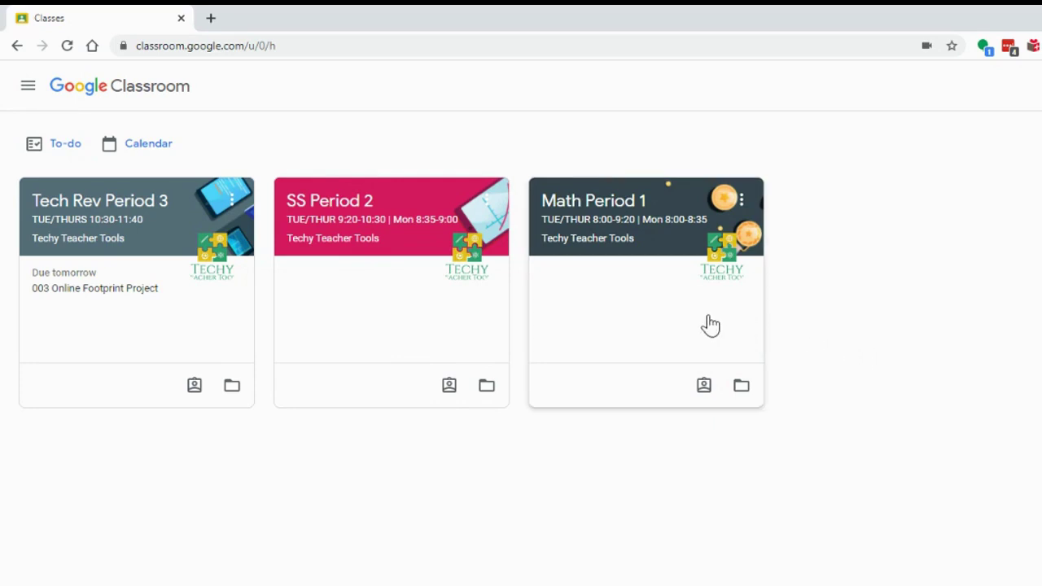
{"action": "left_click_drag", "start_coordinate": [707, 323], "coordinate": [204, 320]}
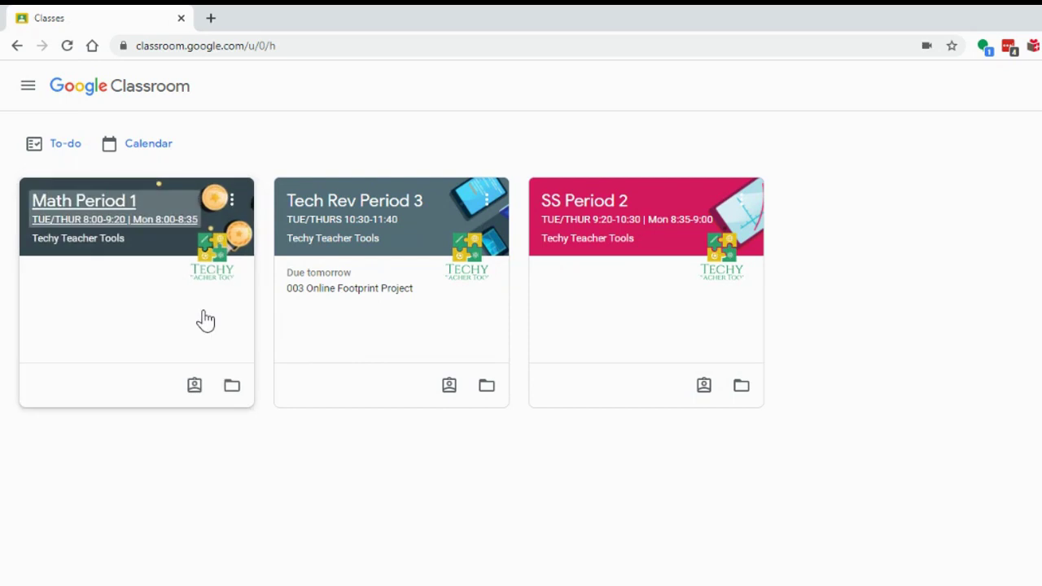
{"action": "left_click_drag", "start_coordinate": [358, 328], "coordinate": [630, 323]}
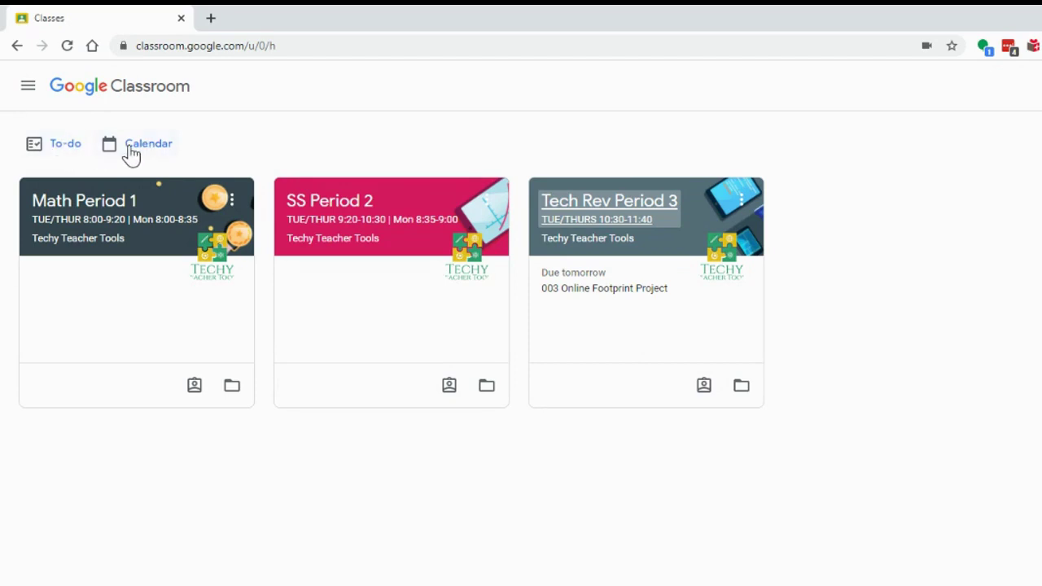
Step: Review the assigned, missing and done work in the To-do list, including the assigned items under No due date and This week
{"action": "left_click", "coordinate": [69, 148]}
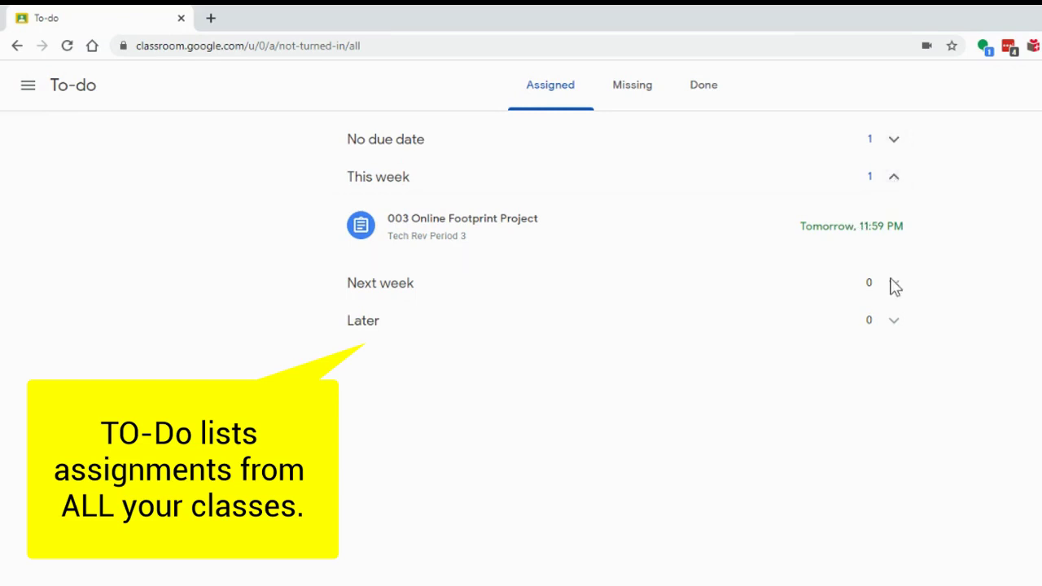
{"action": "left_click", "coordinate": [894, 142]}
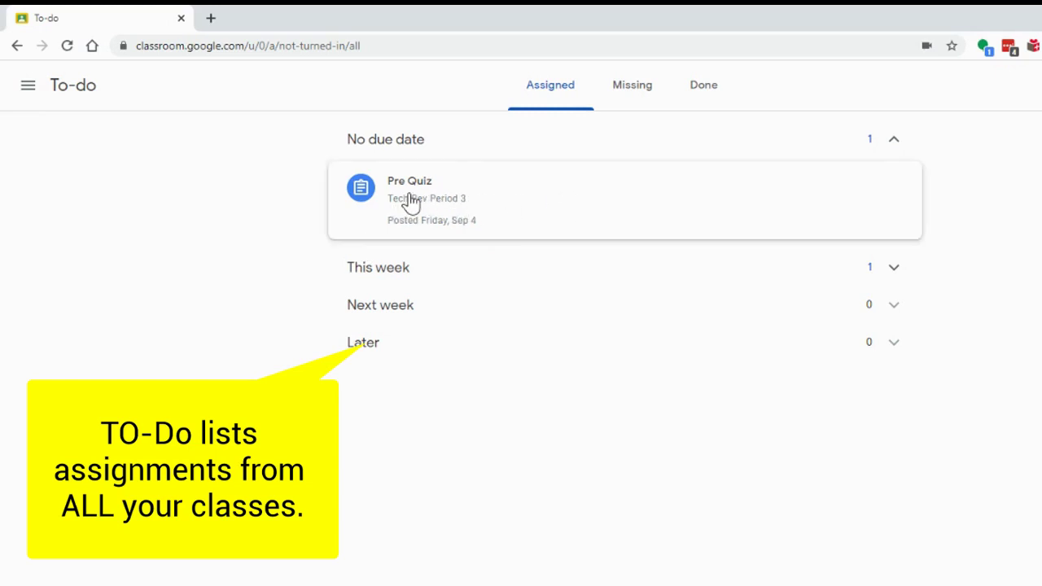
{"action": "left_click", "coordinate": [893, 270]}
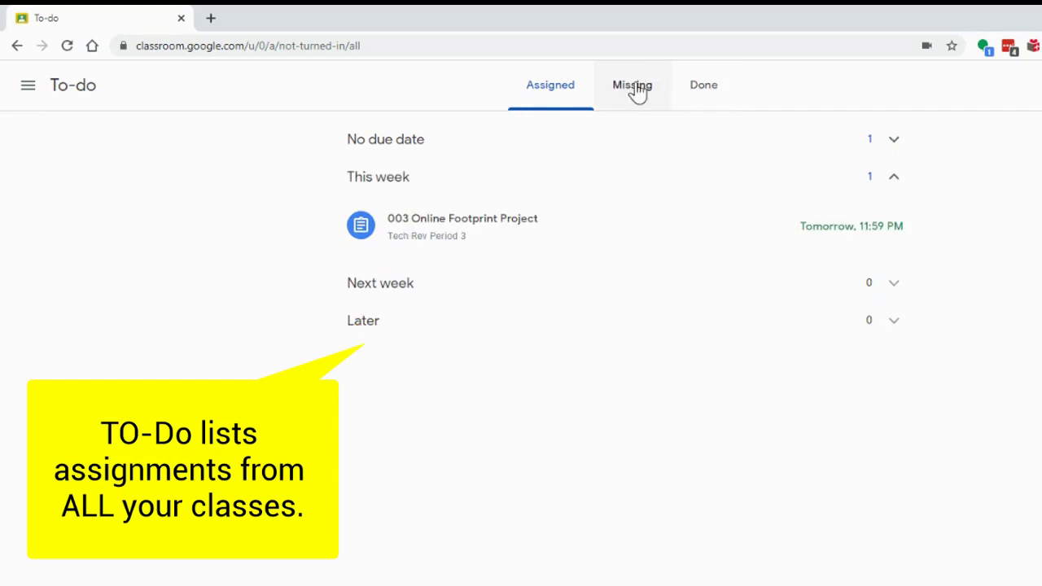
{"action": "left_click", "coordinate": [635, 86]}
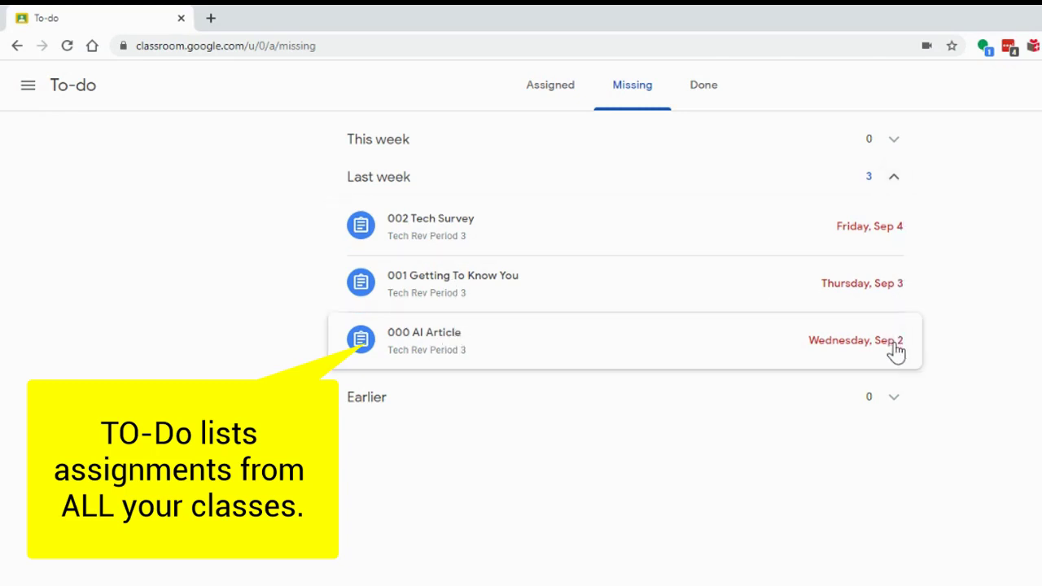
{"action": "left_click", "coordinate": [699, 95]}
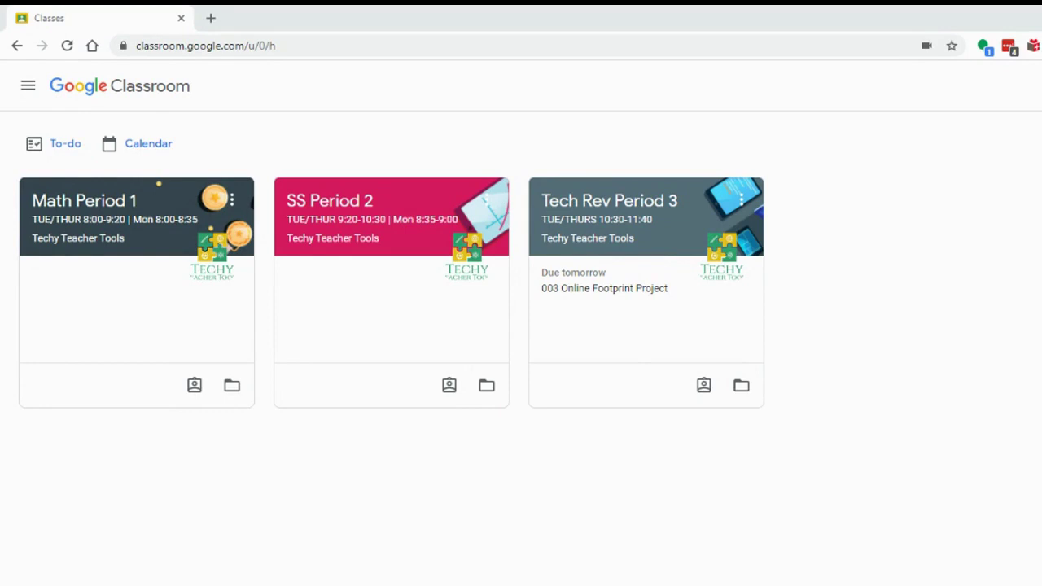
Step: Open the Tech Rev Period 3 class and view all of its upcoming work
{"action": "left_click", "coordinate": [619, 206]}
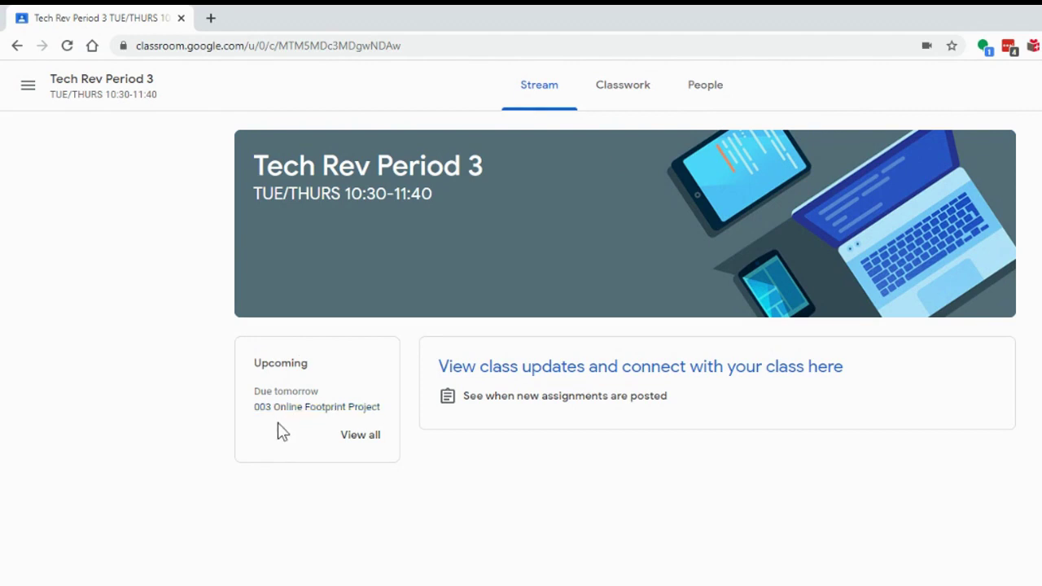
{"action": "left_click", "coordinate": [362, 438]}
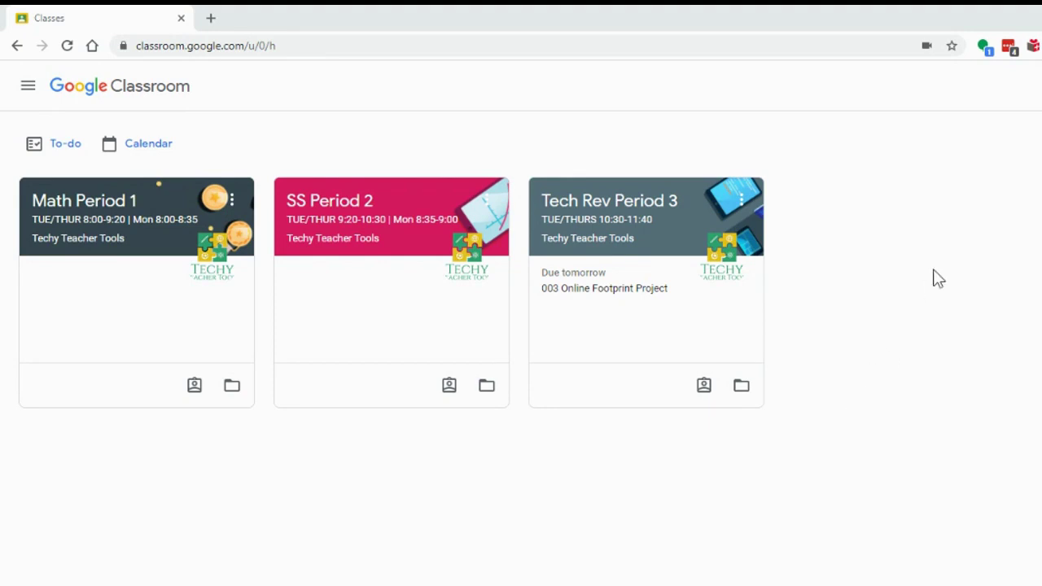
Step: Review the notification settings, toggling Work and other posts from teachers on and back off, and expand Class notifications
{"action": "left_click", "coordinate": [28, 88]}
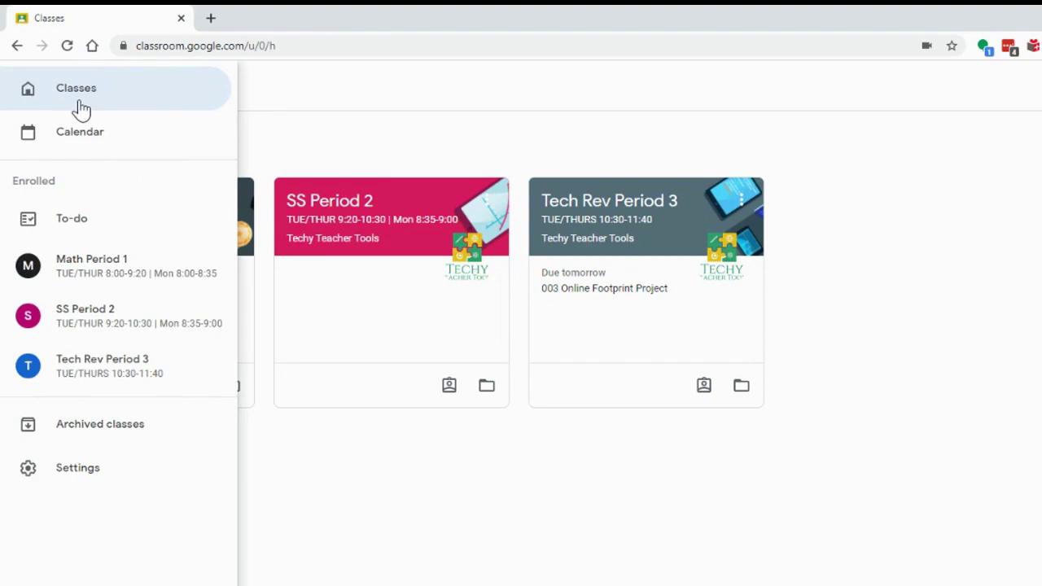
{"action": "left_click", "coordinate": [73, 472]}
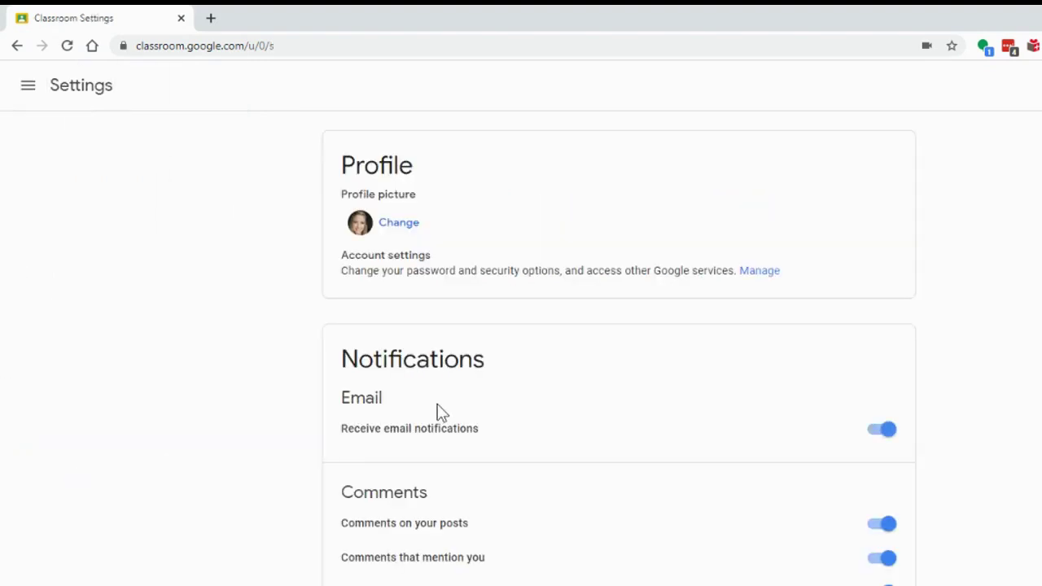
{"action": "scroll", "coordinate": [450, 312], "scroll_direction": "down", "scroll_amount": 3}
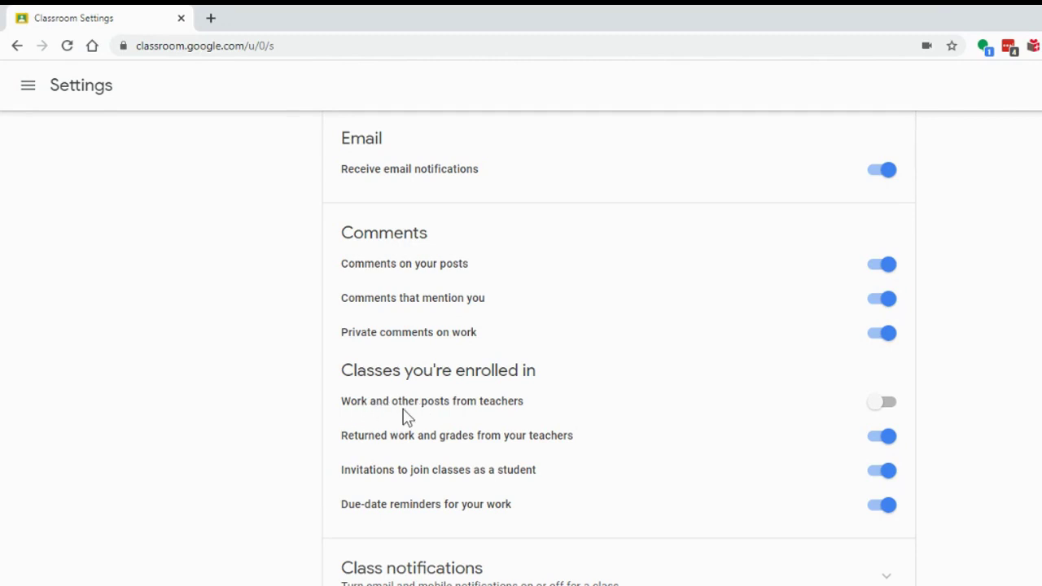
{"action": "left_click", "coordinate": [883, 414]}
{"action": "left_click", "coordinate": [878, 413]}
{"action": "left_click", "coordinate": [890, 576]}
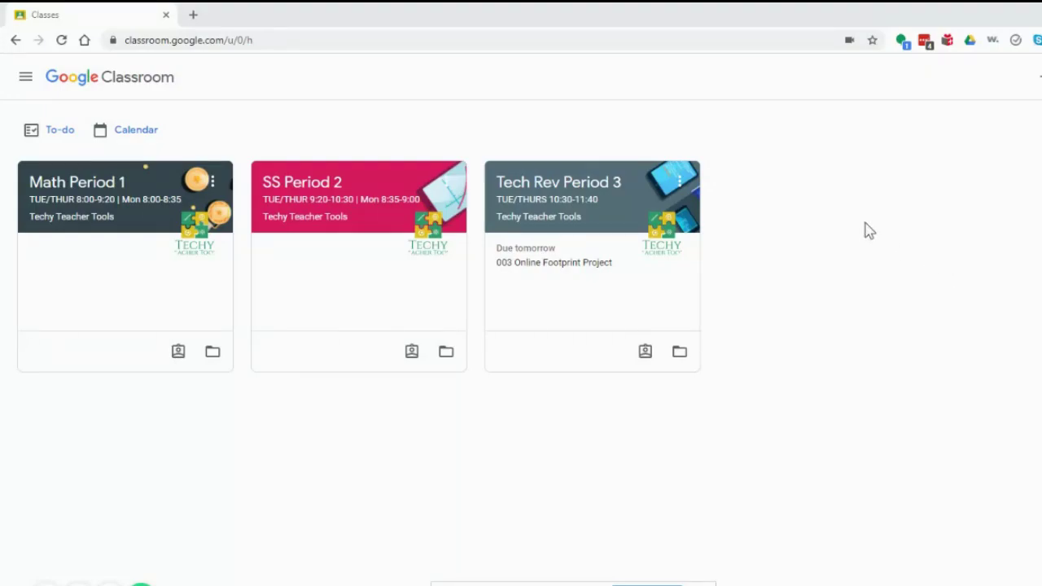
Step: Open the Tech Rev Period 3 class and show its classwork
{"action": "left_click", "coordinate": [536, 198]}
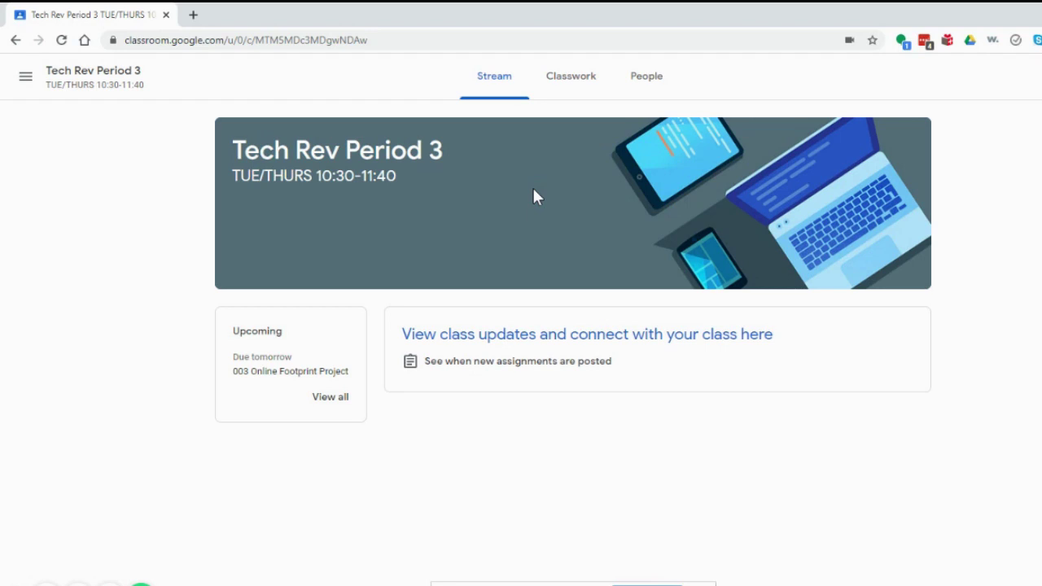
{"action": "left_click", "coordinate": [487, 93]}
{"action": "left_click", "coordinate": [567, 91]}
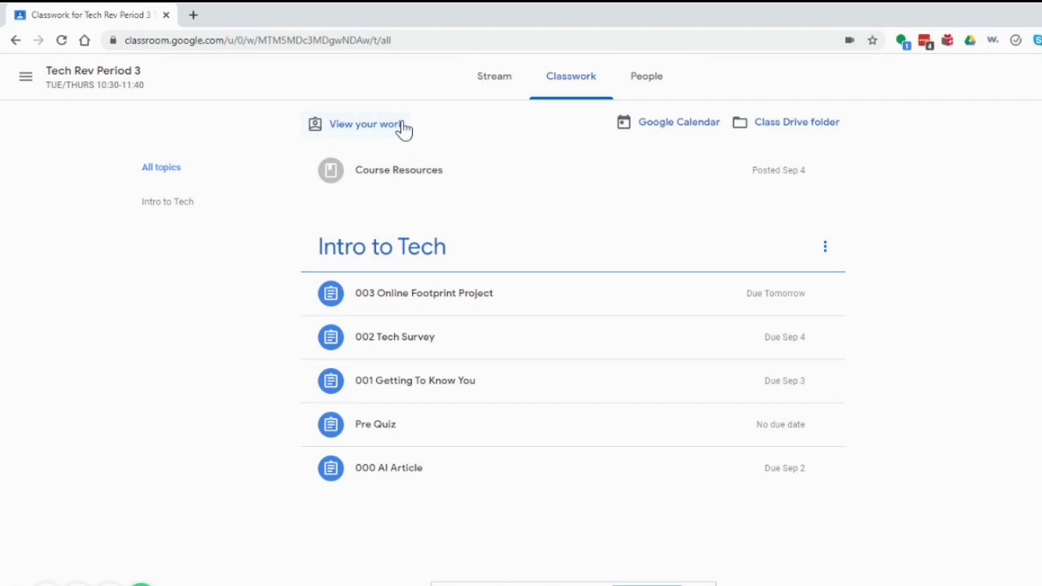
Step: Open the 003 Online Footprint Project assignment and check the options for adding or creating work
{"action": "left_click", "coordinate": [402, 310]}
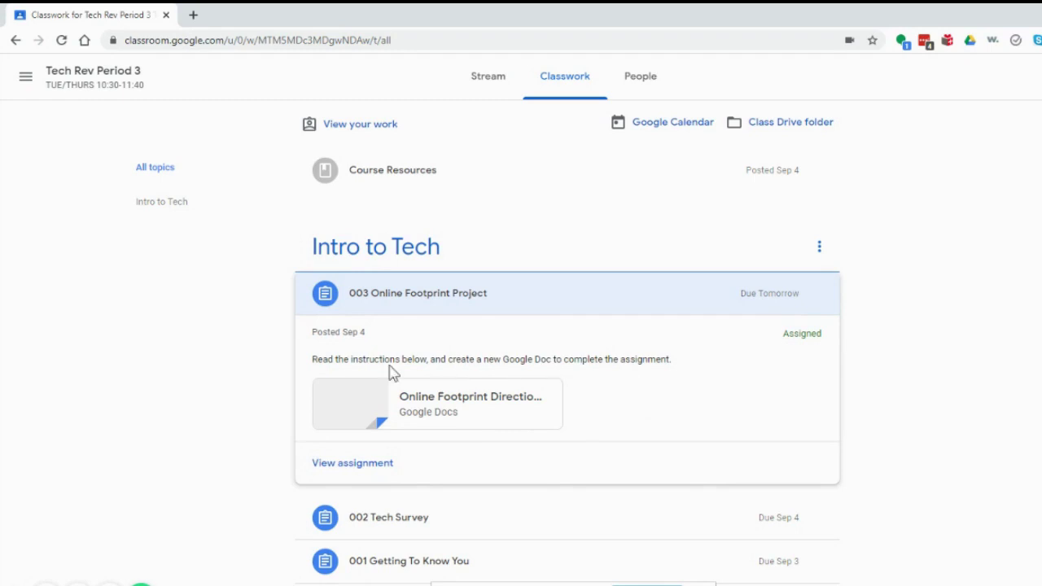
{"action": "left_click", "coordinate": [362, 464]}
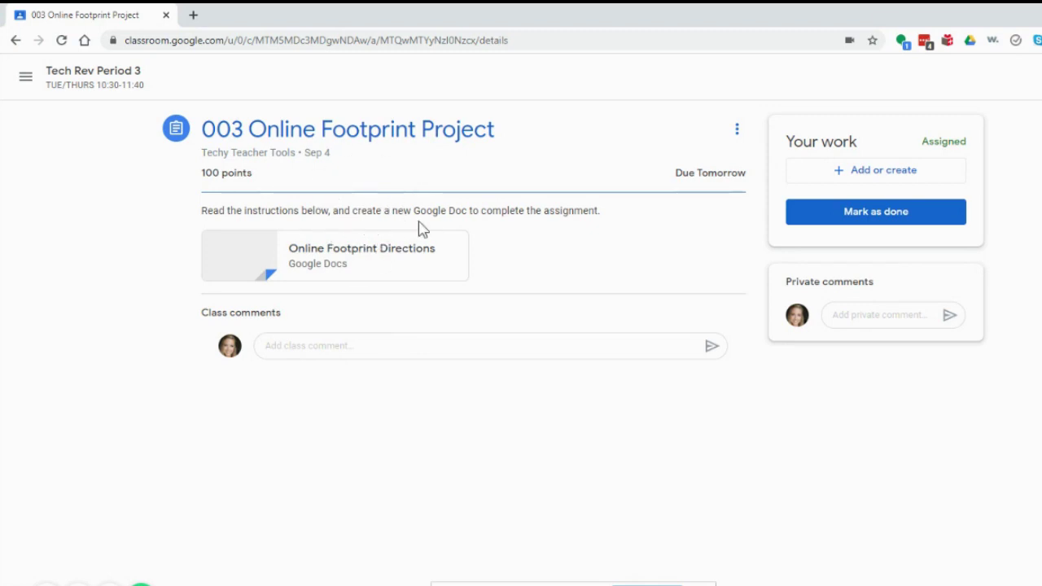
{"action": "left_click", "coordinate": [841, 178]}
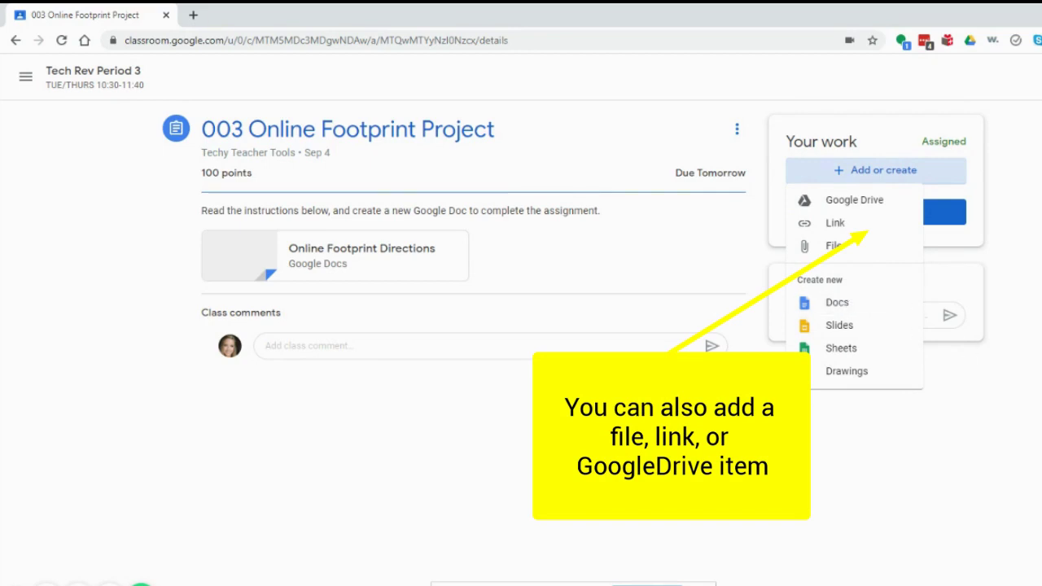
{"action": "left_click", "coordinate": [942, 213]}
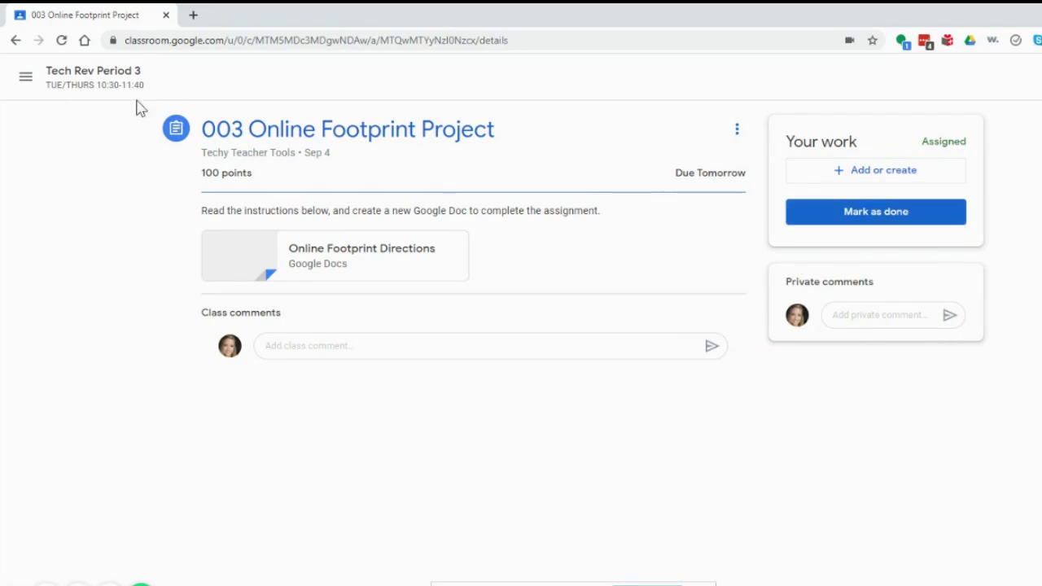
Step: Open the 002 Tech Survey assignment from the classwork, view its Technology Survey form, and return to the assignment
{"action": "left_click", "coordinate": [72, 86]}
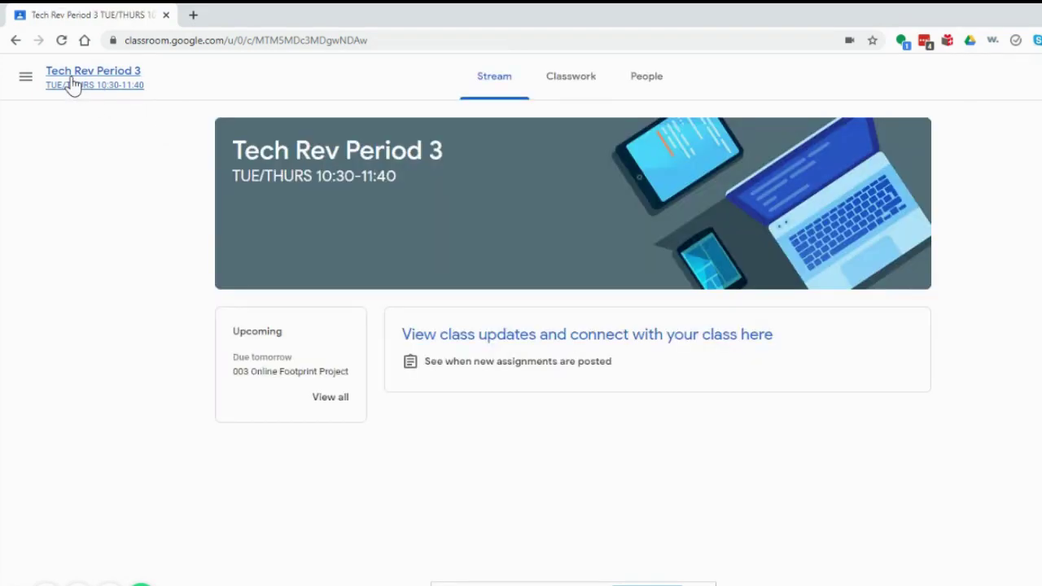
{"action": "left_click", "coordinate": [566, 88]}
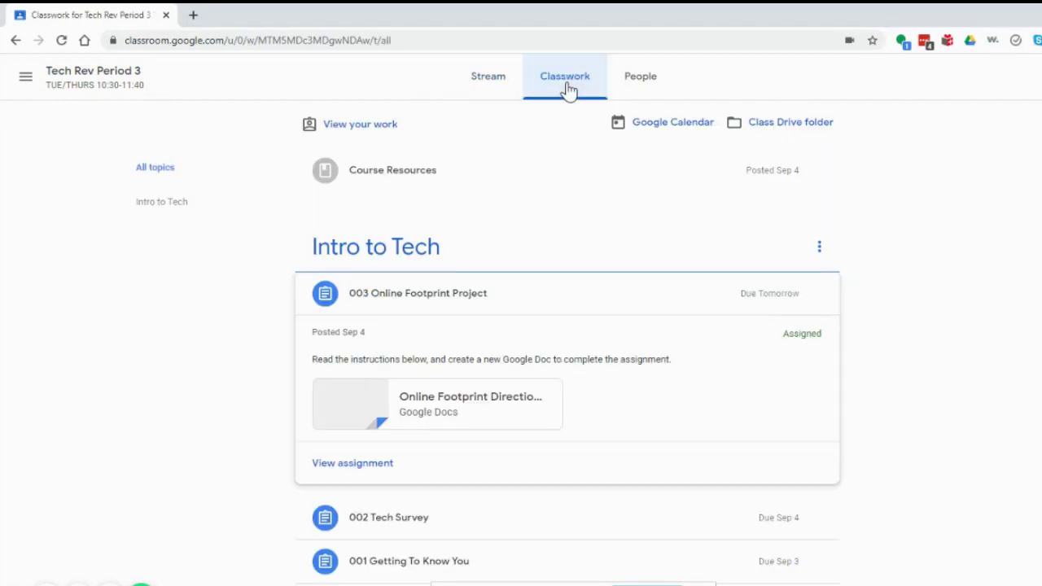
{"action": "left_click", "coordinate": [388, 529]}
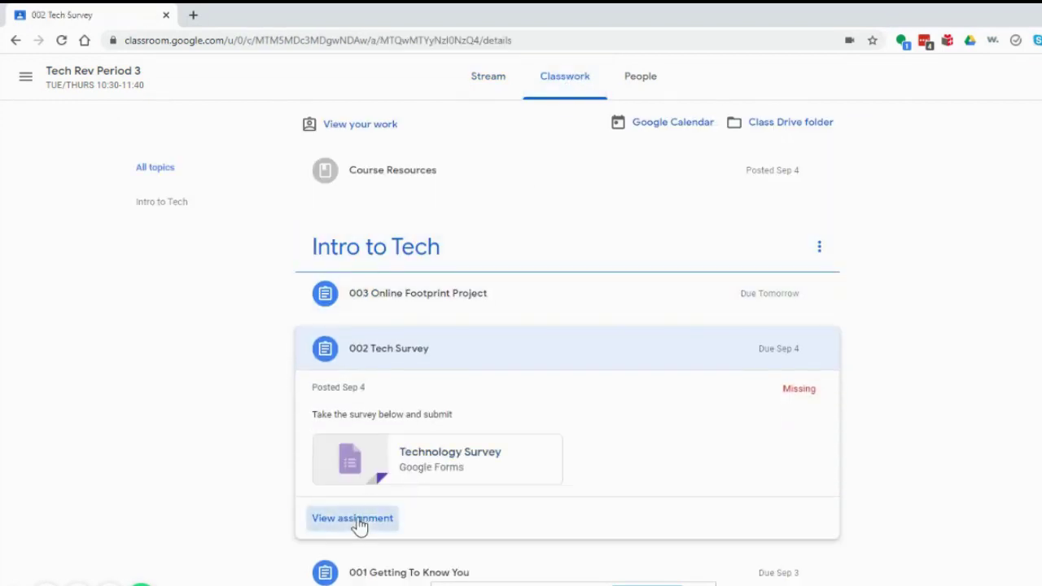
{"action": "left_click", "coordinate": [361, 519]}
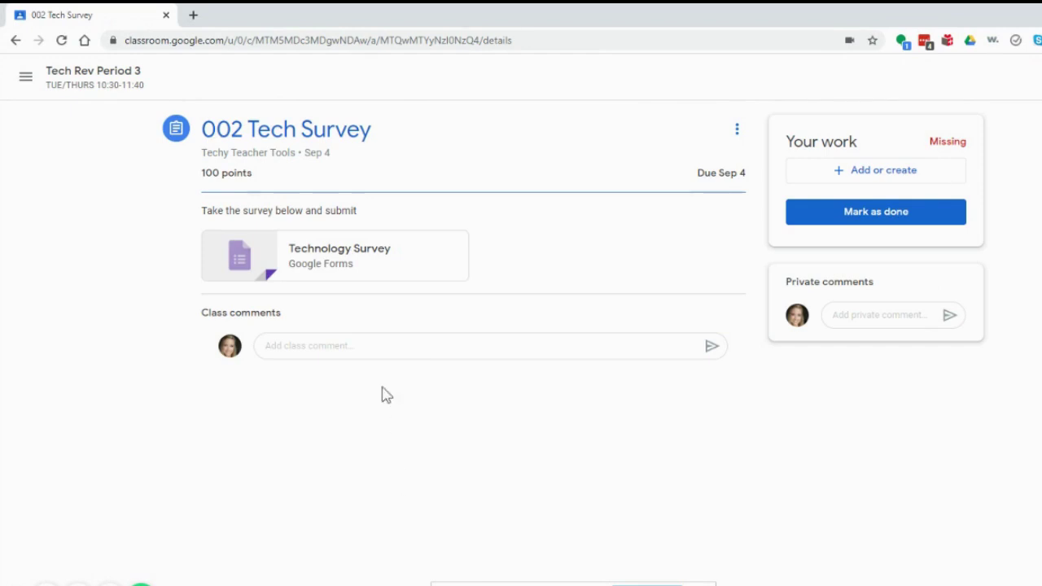
{"action": "left_click", "coordinate": [364, 271]}
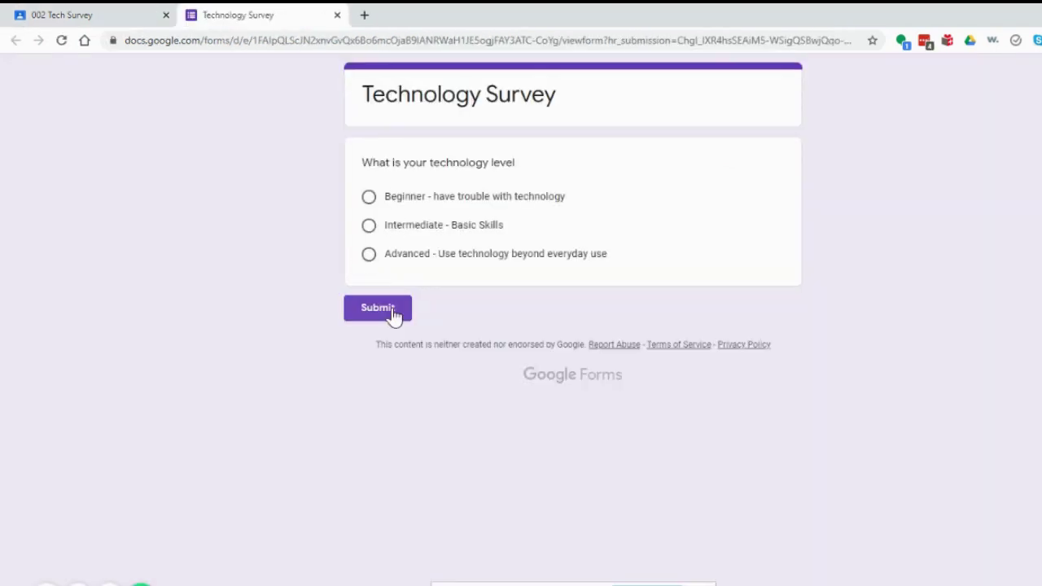
{"action": "left_click", "coordinate": [126, 24]}
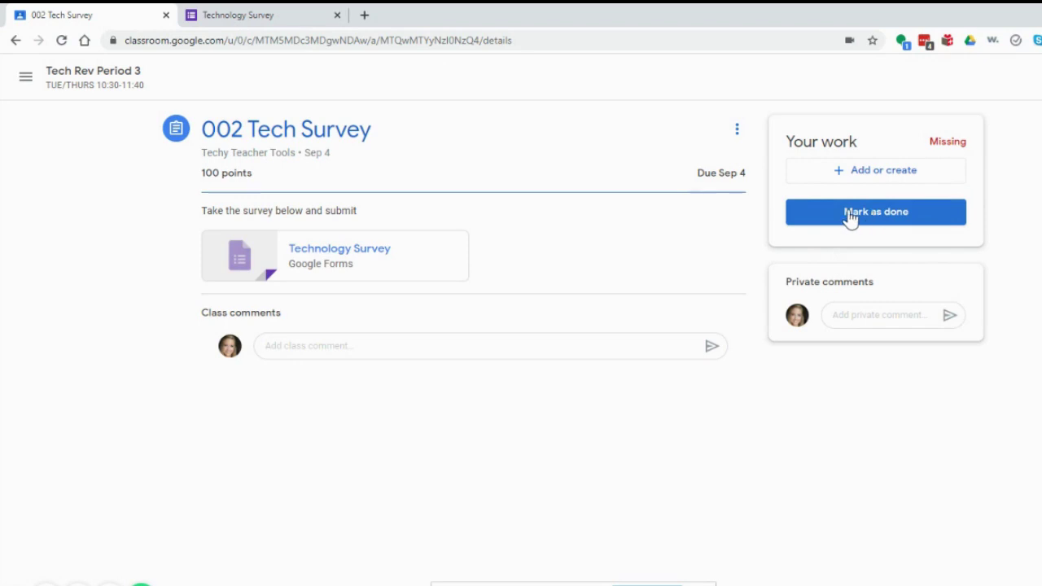
Step: Open the full 001 Getting To Know You assignment from the Tech Rev Period 3 classwork
{"action": "left_click", "coordinate": [83, 74]}
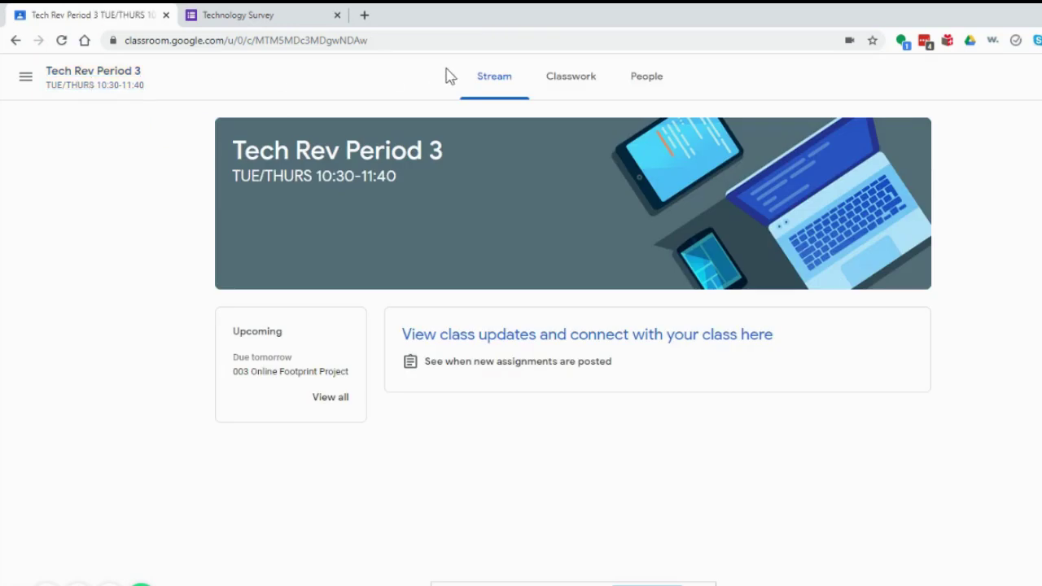
{"action": "left_click", "coordinate": [559, 93]}
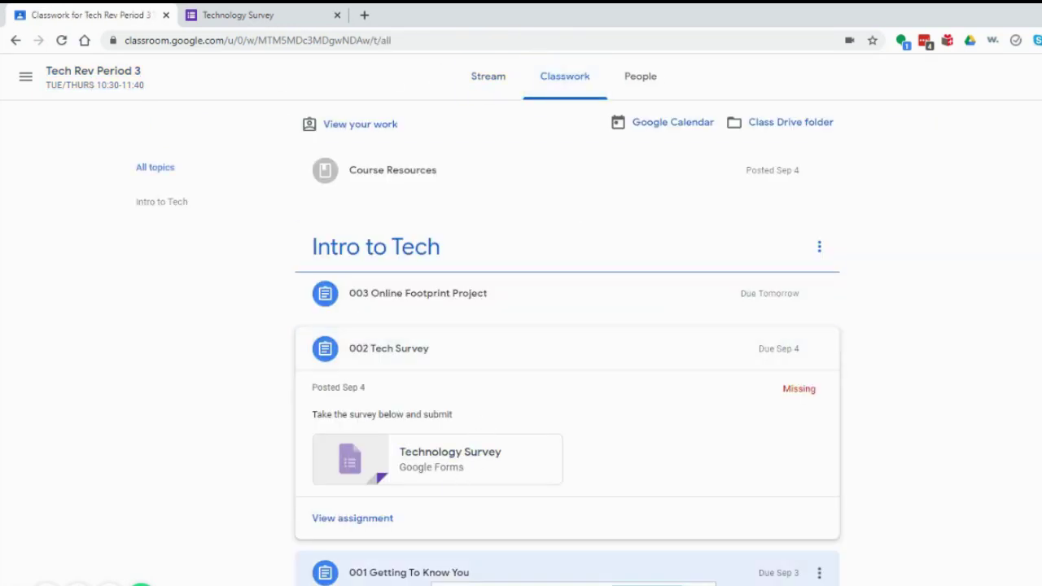
{"action": "left_click", "coordinate": [399, 575]}
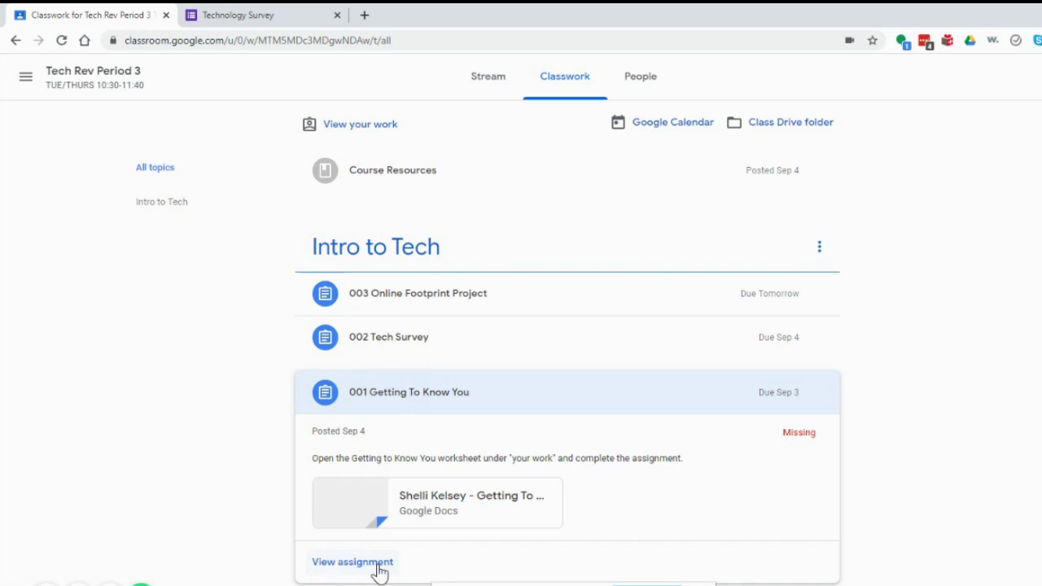
{"action": "left_click", "coordinate": [377, 565]}
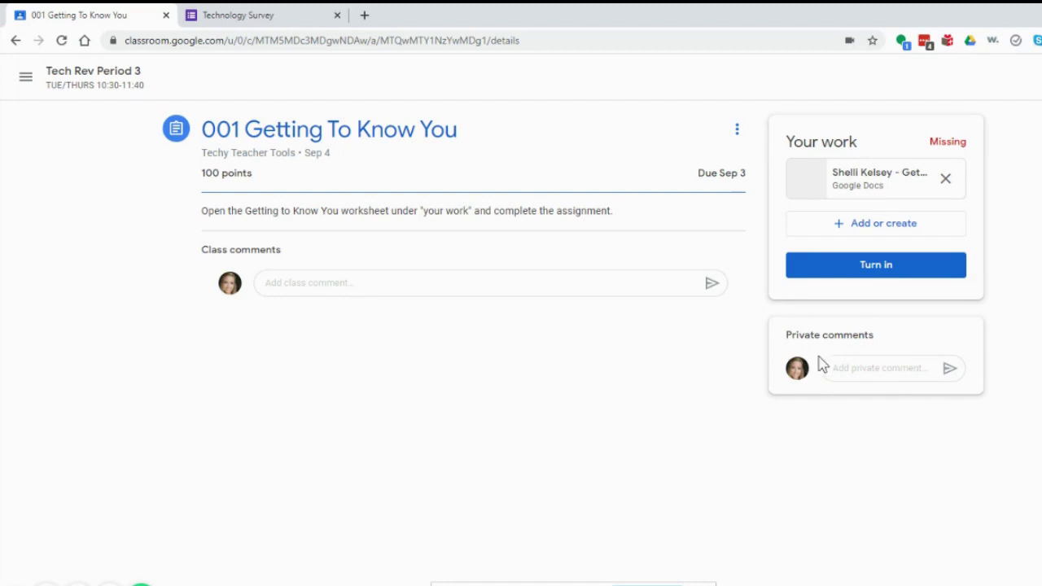
{"action": "left_click", "coordinate": [807, 336]}
{"action": "left_click", "coordinate": [807, 337]}
{"action": "left_click", "coordinate": [216, 248]}
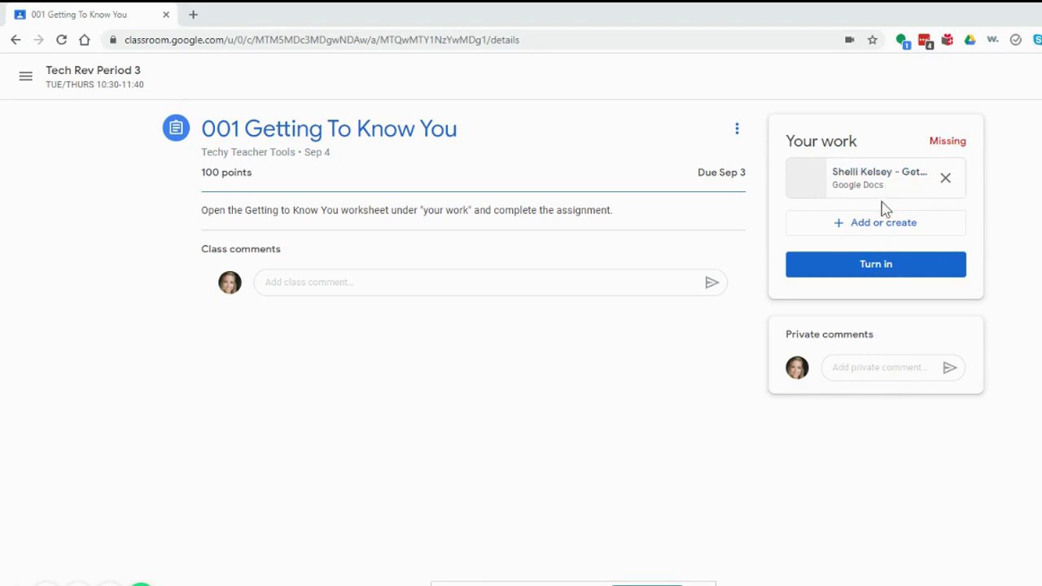
Step: Turn in the attached worksheet for 001 Getting To Know You and unsubmit it
{"action": "left_click", "coordinate": [865, 274]}
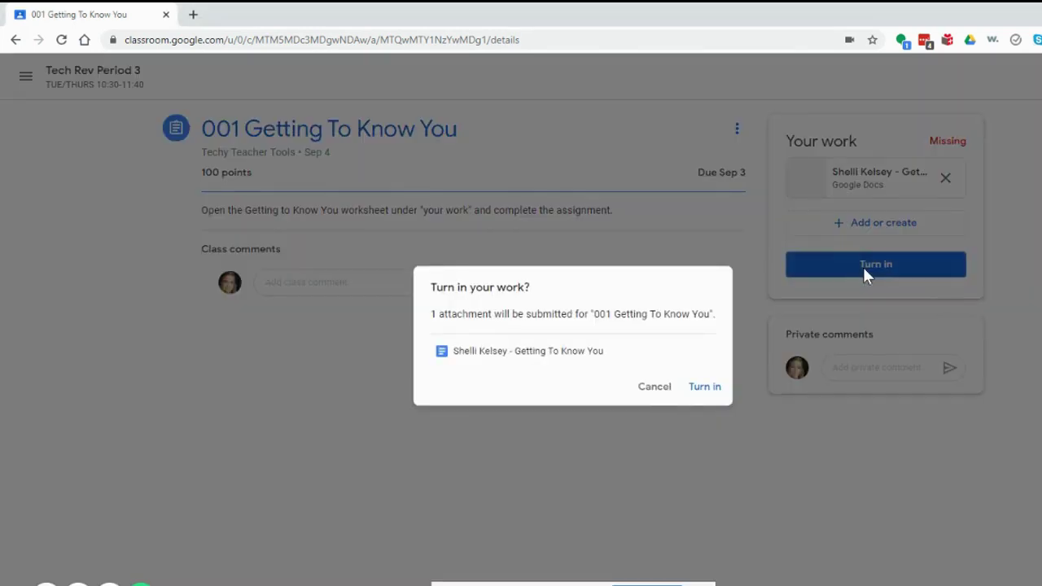
{"action": "left_click", "coordinate": [706, 390]}
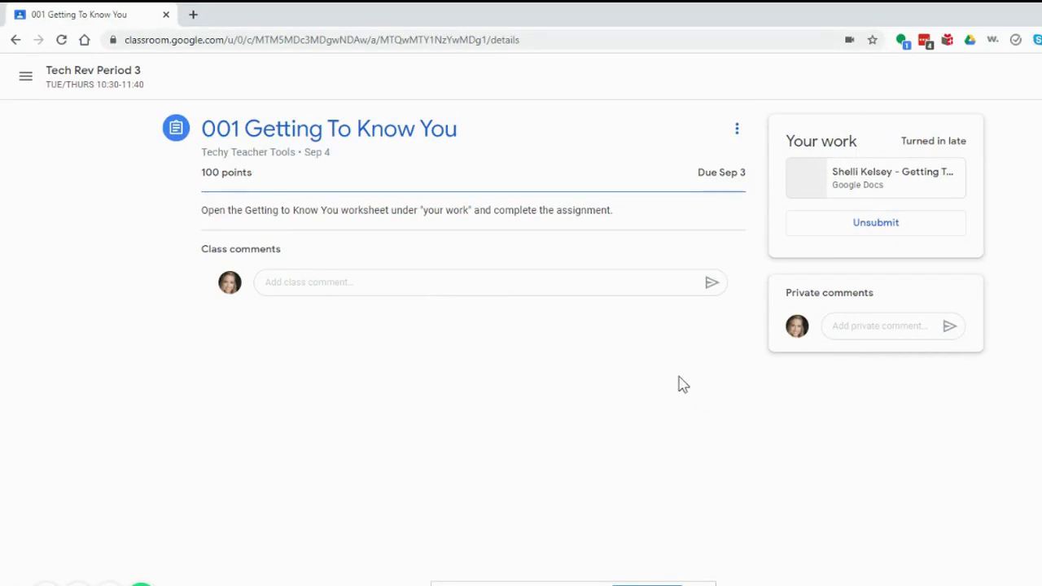
{"action": "left_click", "coordinate": [876, 228]}
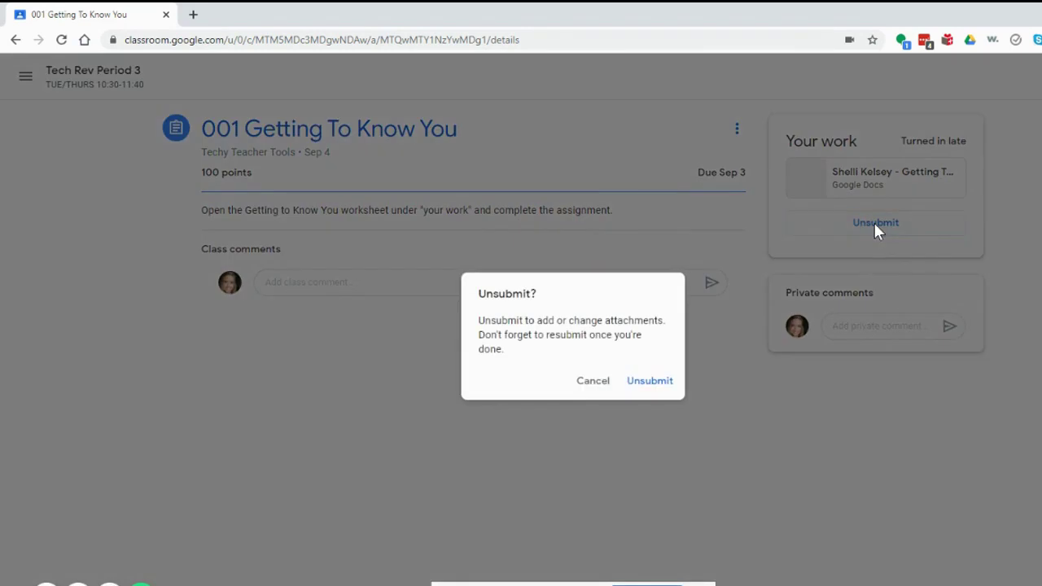
{"action": "left_click", "coordinate": [644, 382]}
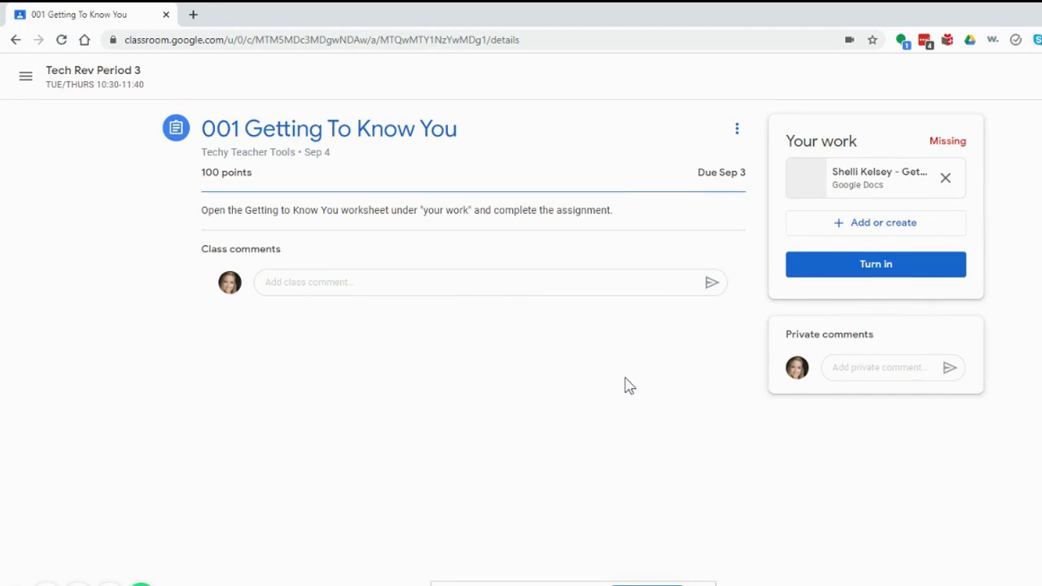
Step: Resubmit the attached worksheet for 001 Getting To Know You and confirm the submission
{"action": "left_click", "coordinate": [882, 265]}
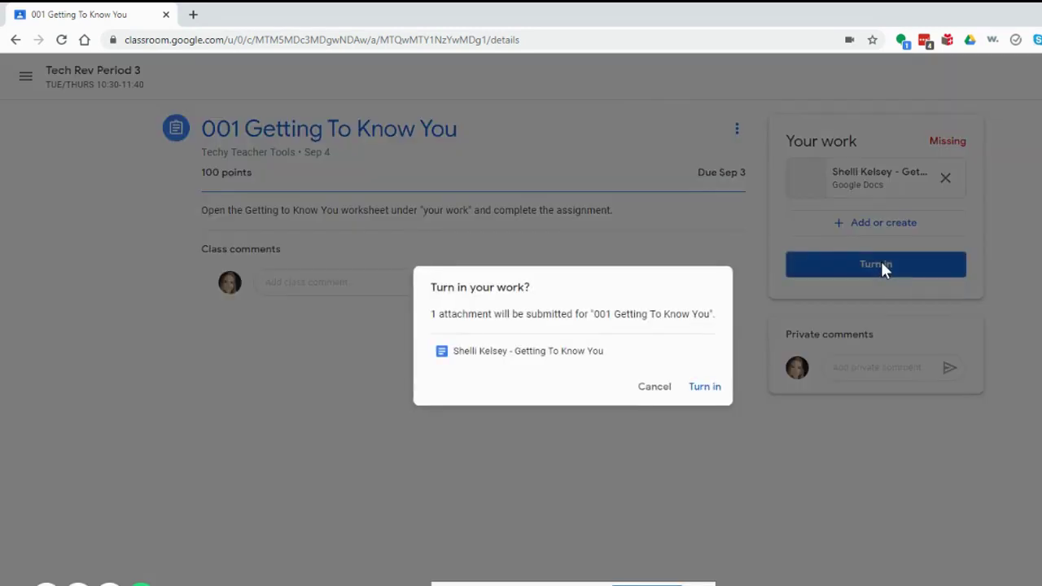
{"action": "left_click", "coordinate": [705, 391]}
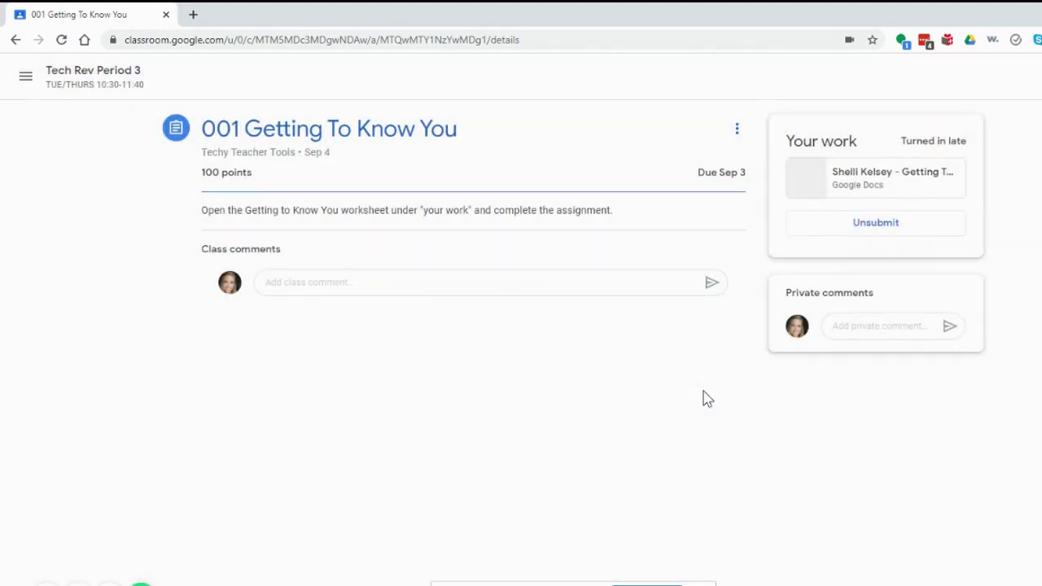